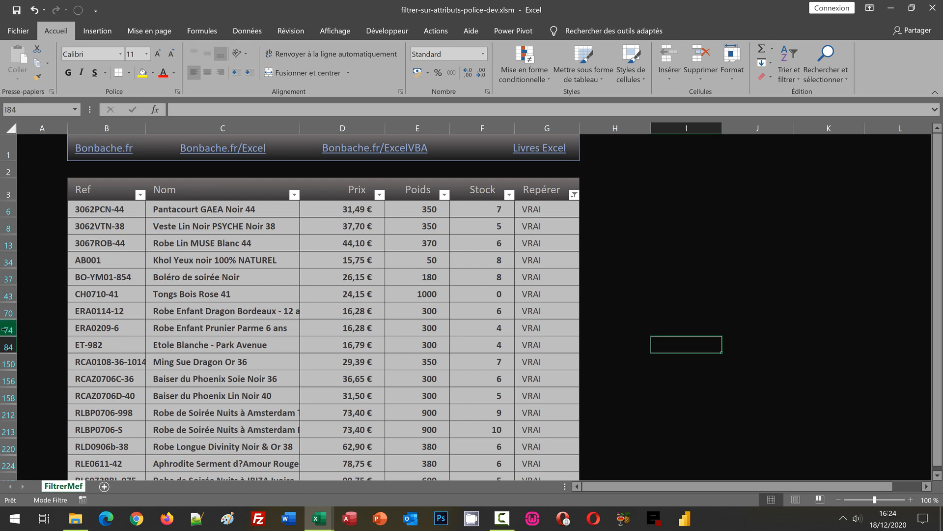
Switch to the filtrer-sur-attributs-police.xlsm workbook
left_click(686, 282)
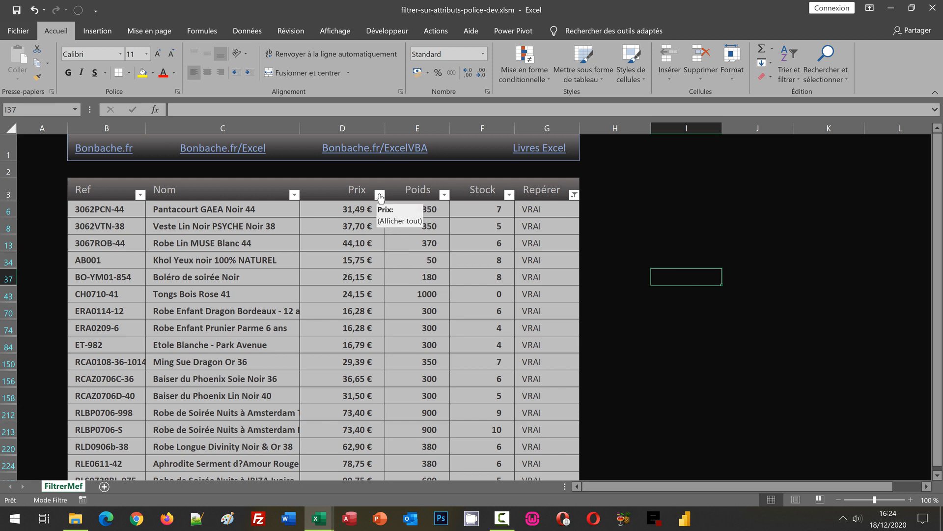
left_click(635, 262)
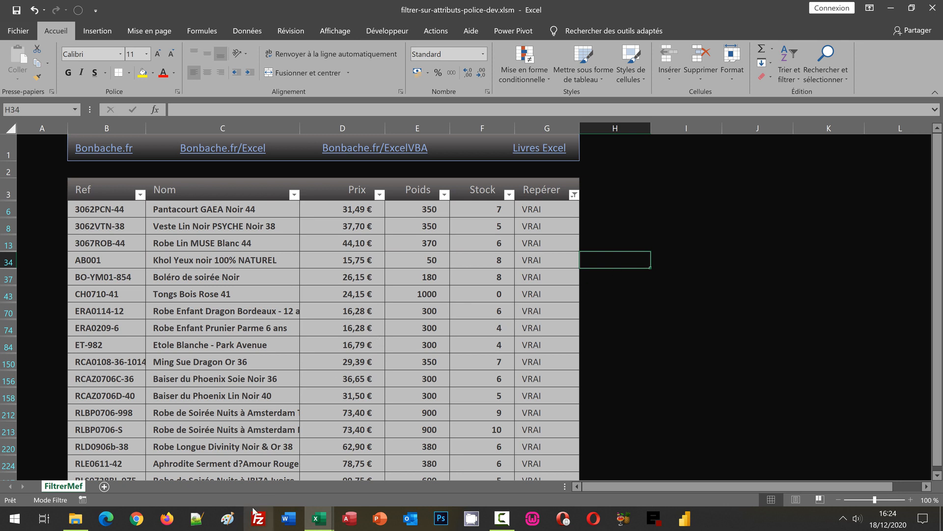
mouse_move(318, 517)
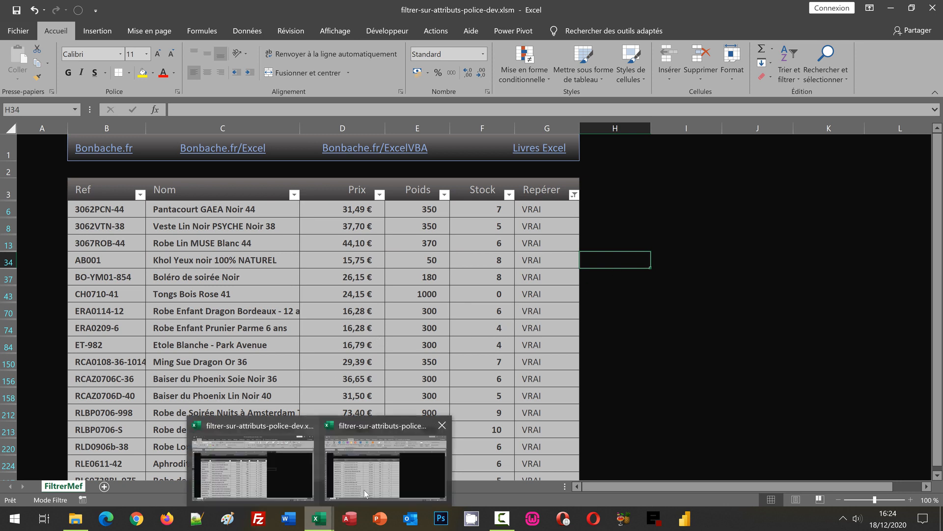
left_click(364, 490)
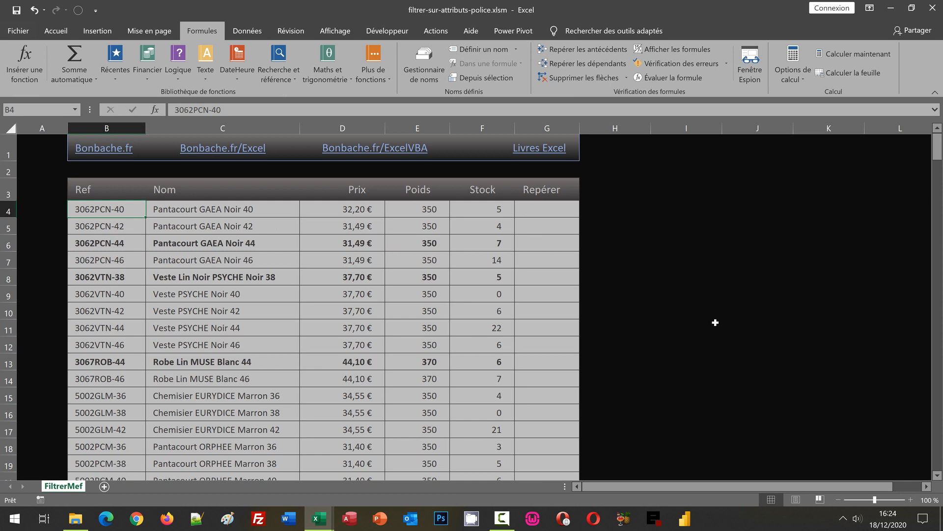
left_click(228, 209)
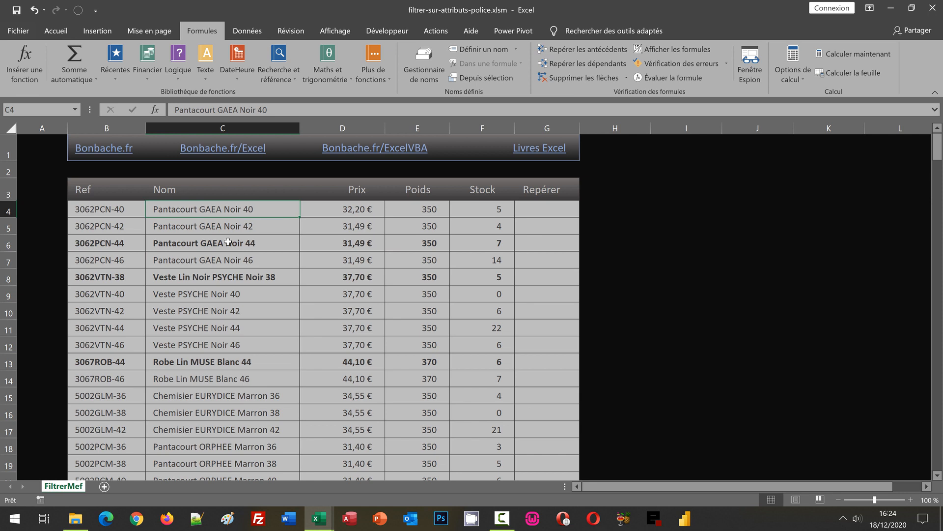
left_click(228, 242)
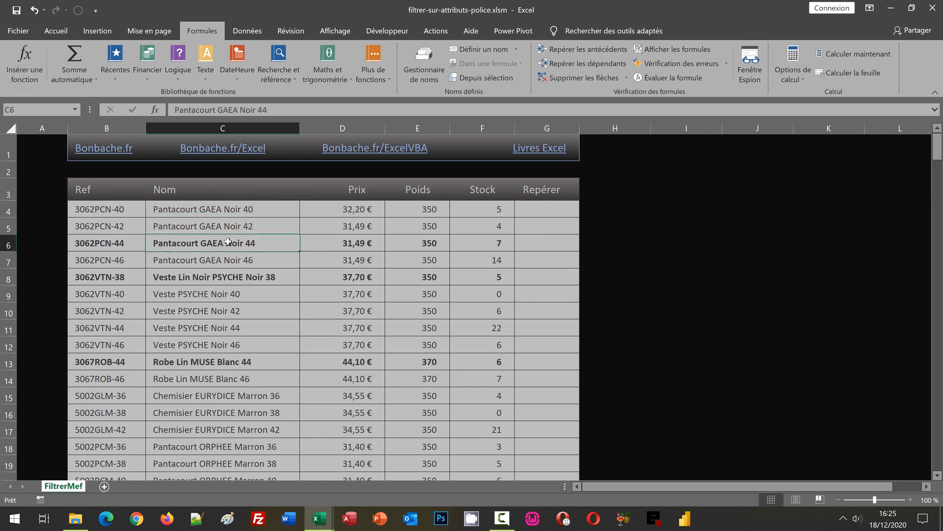
left_click(555, 209)
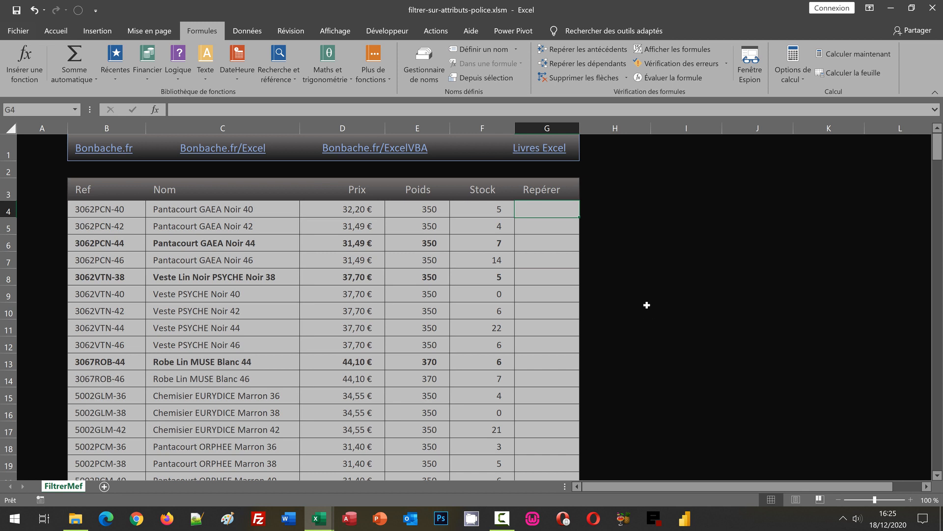
left_click(639, 277)
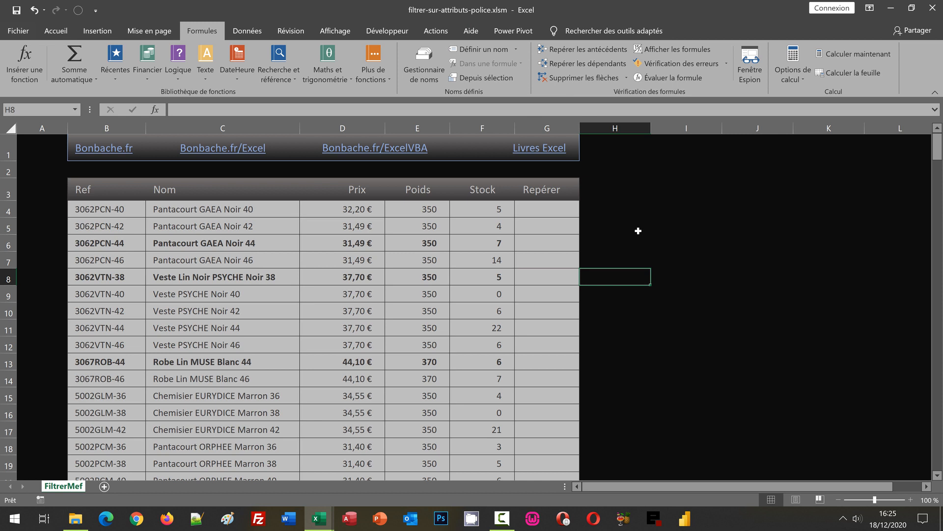
key("Up")
key("Up")
key("Up")
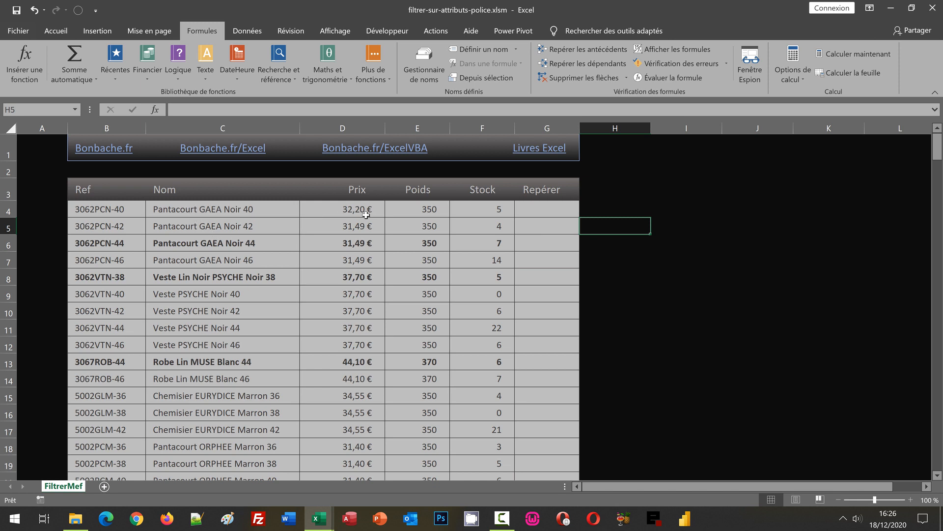
With cell B4 selected, begin a new defined name called celluleGras in the Name Manager
left_click(87, 209)
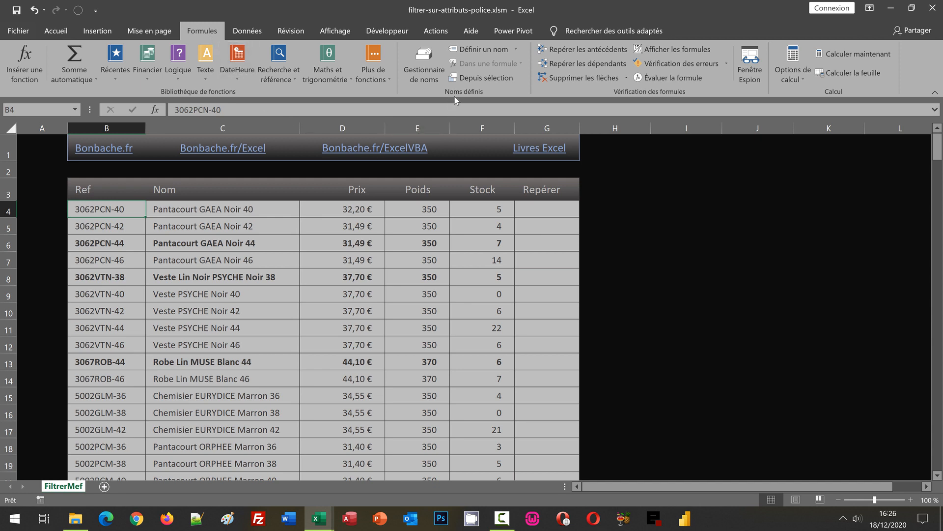
left_click(413, 64)
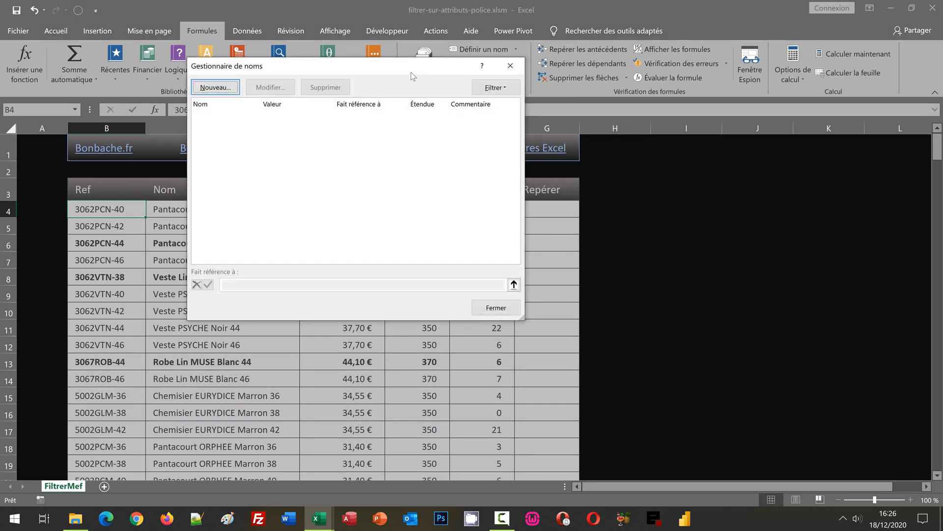
left_click(229, 89)
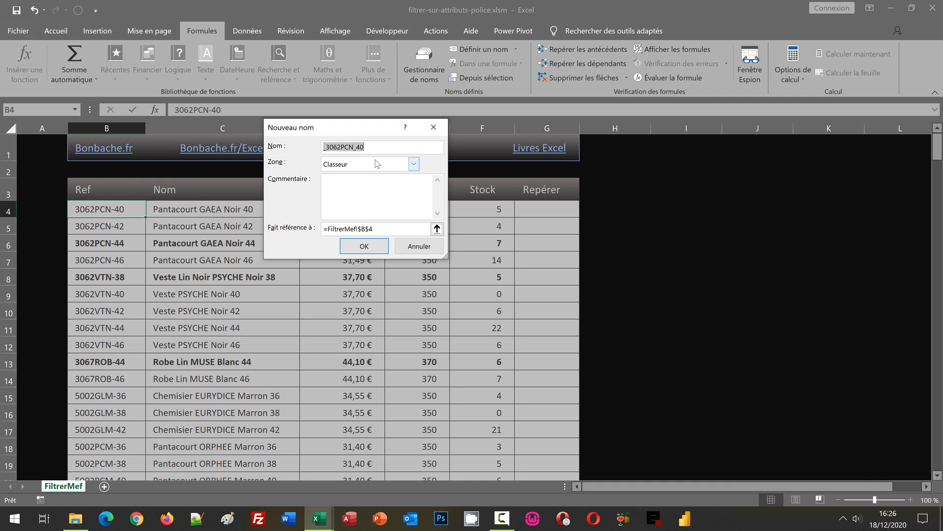
type("celluleGras")
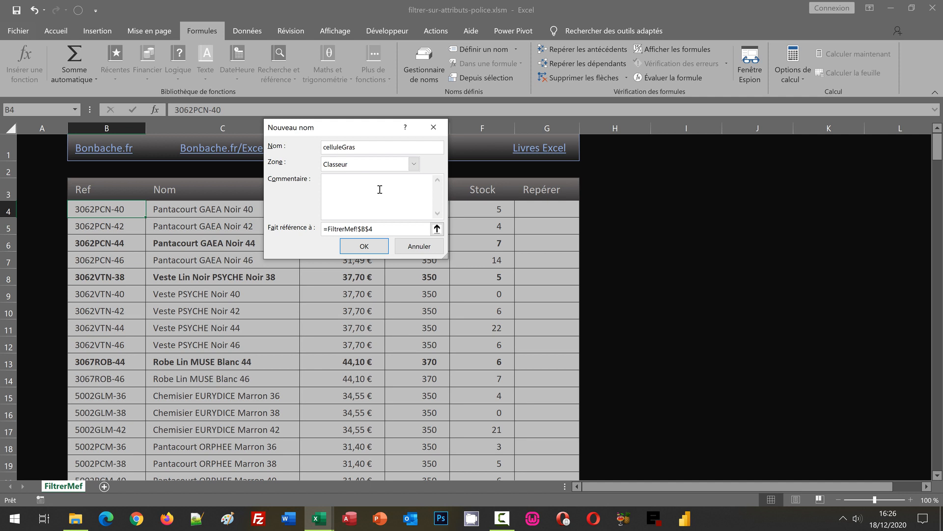
Make the name refer to =LIRE.CELLULE(20;FiltrerMef!$B4), save it and close the Name Manager
left_click(329, 228)
left_click_drag(329, 228, 376, 231)
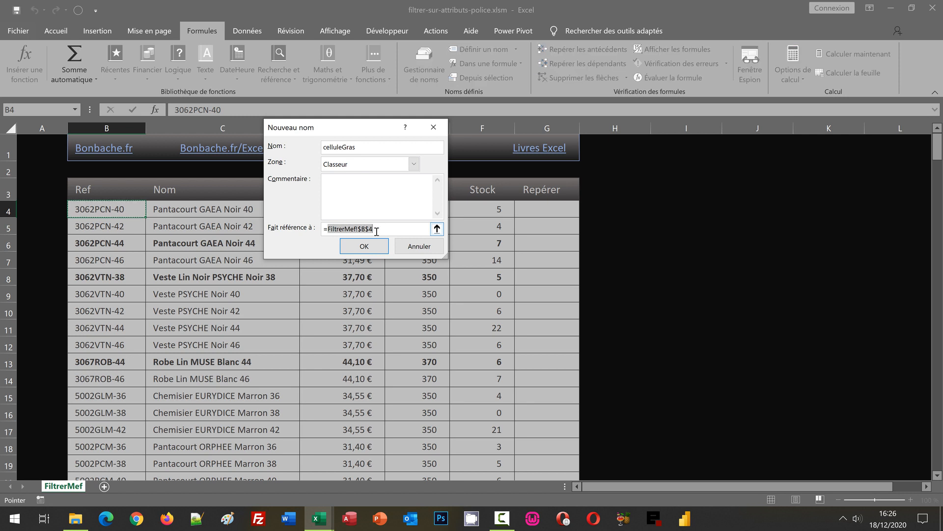
key("BackSpace")
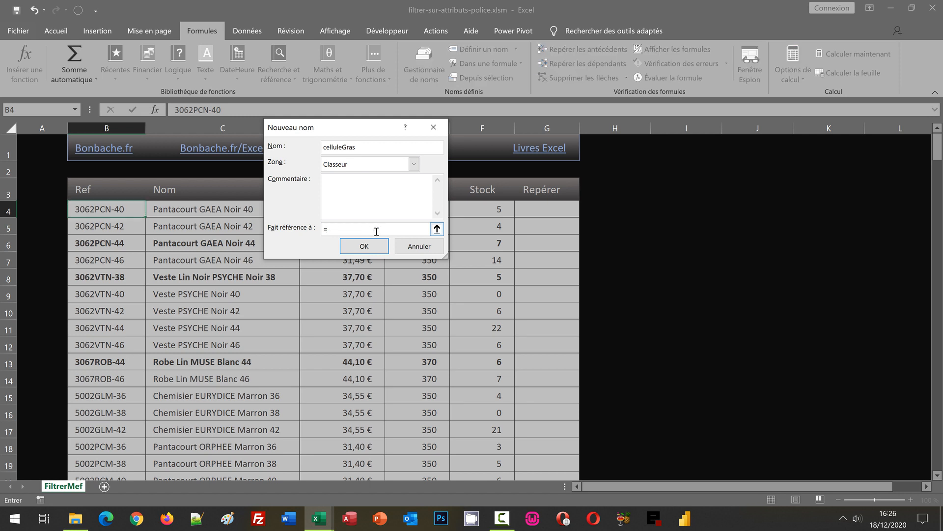
type("Lire.Cellule(")
type("20;")
left_click(101, 208)
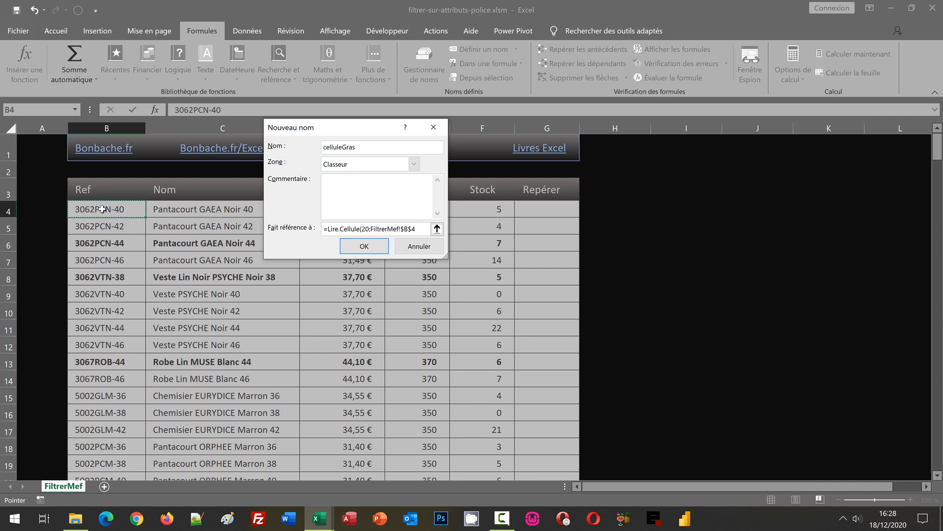
key("F4")
key("F4")
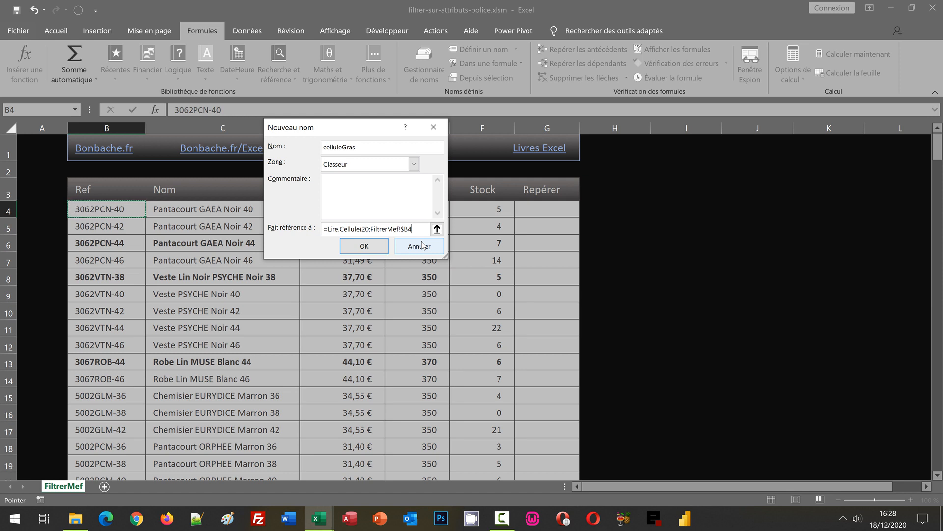
type(")")
left_click(367, 250)
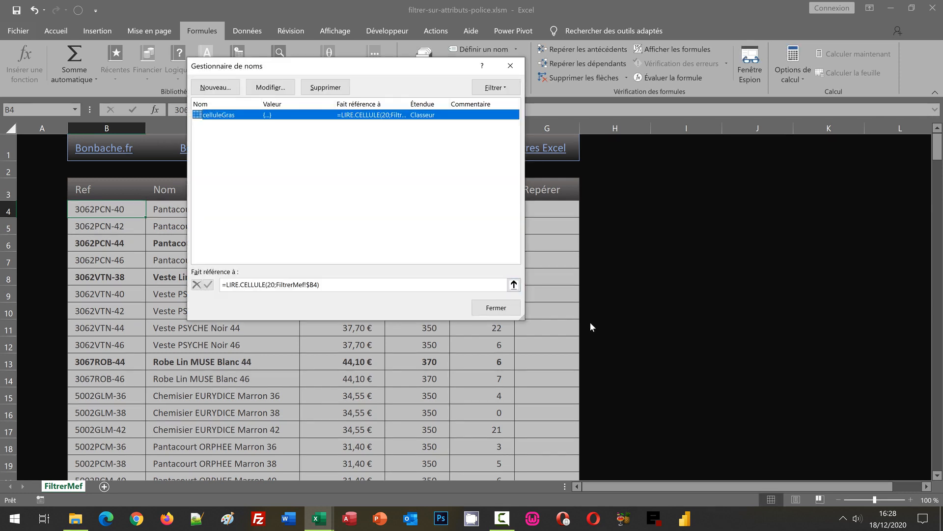
left_click(496, 308)
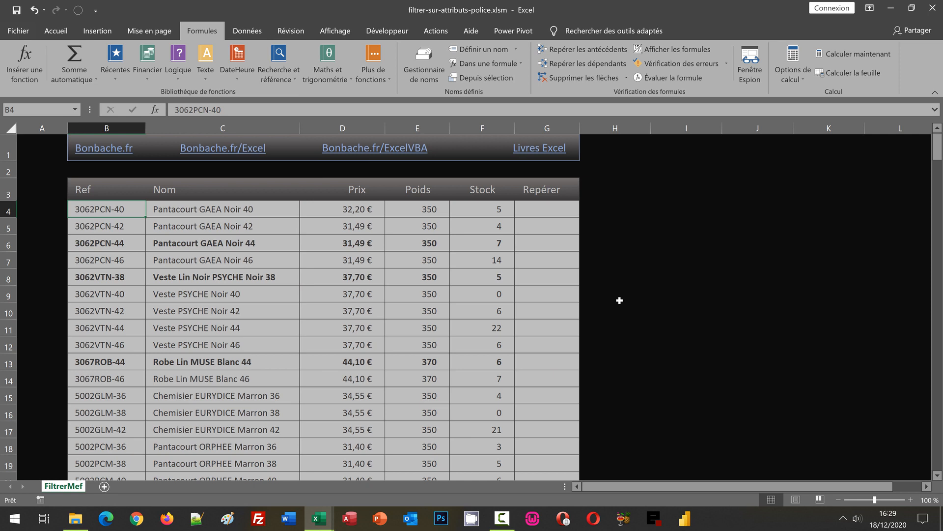
Enter =celluleGras in cell G4 and fill the formula down the whole Repérer column
left_click(530, 209)
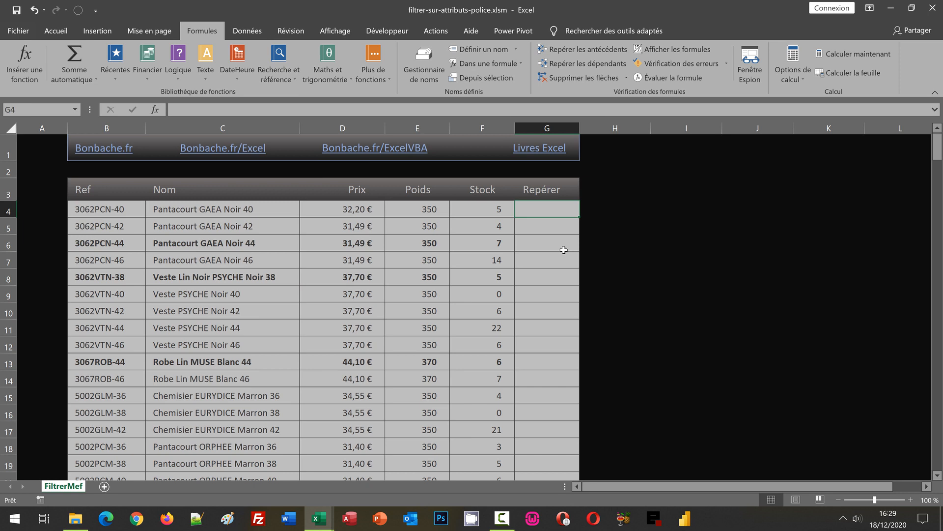
type("=")
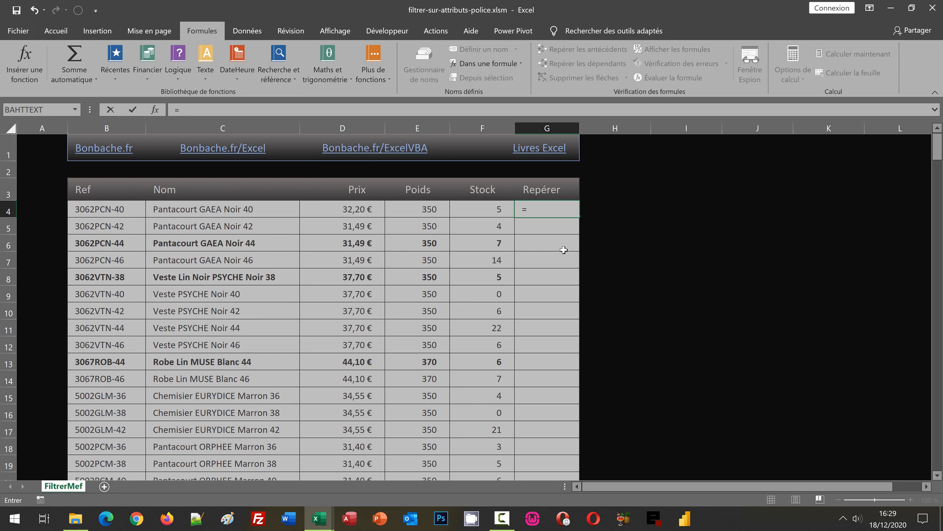
type("cell")
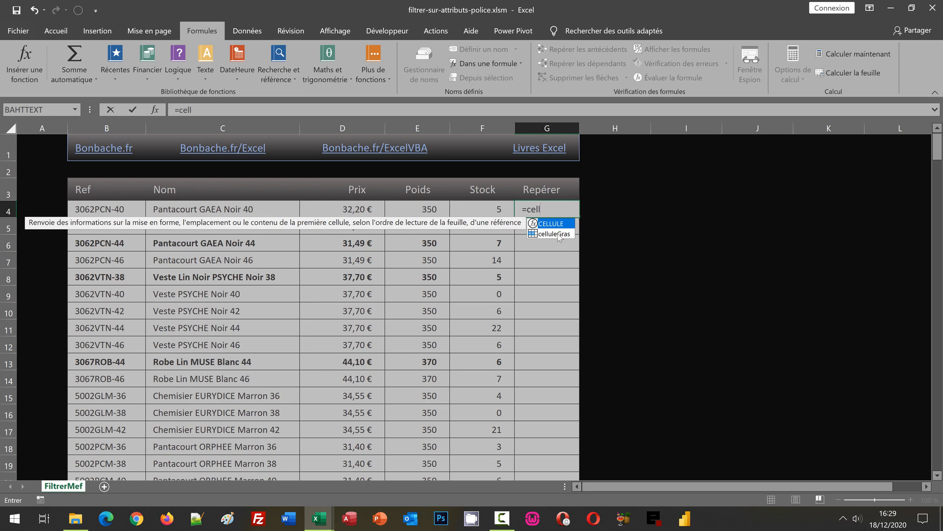
double_click(559, 235)
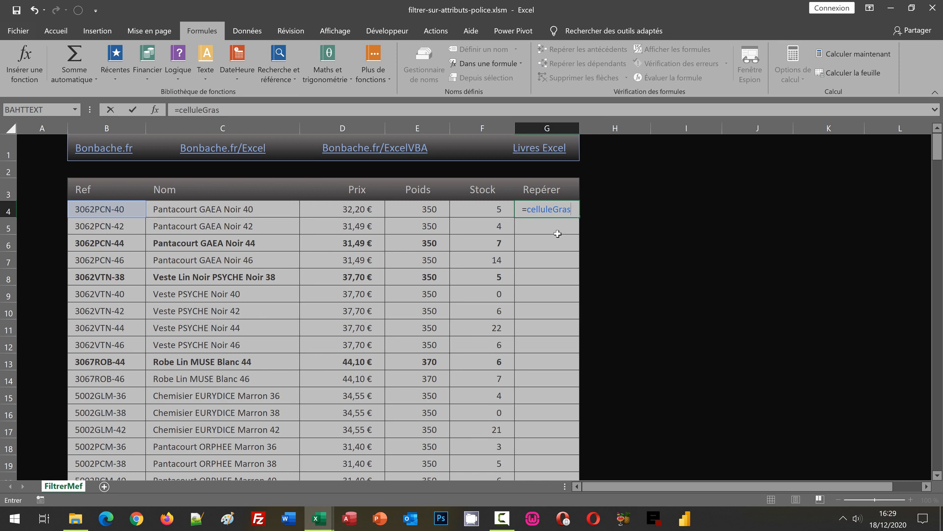
key("ctrl+Return")
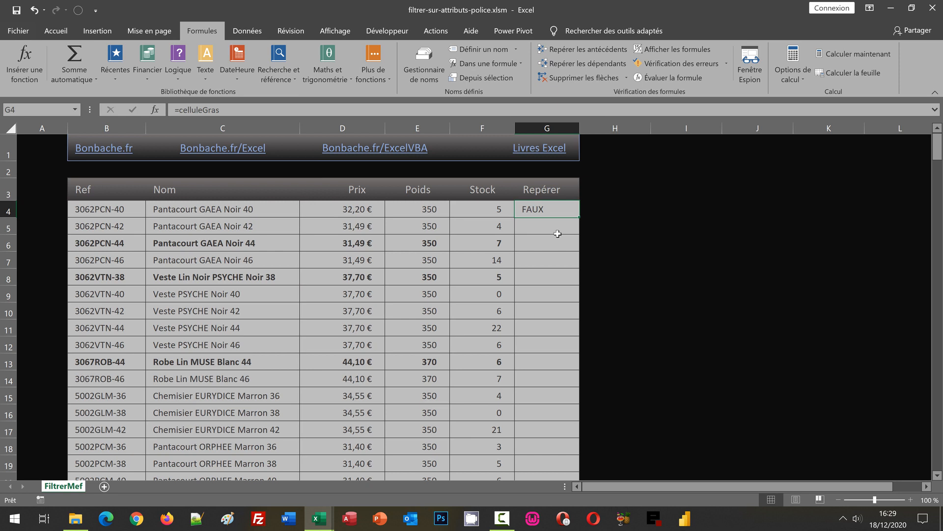
double_click(579, 217)
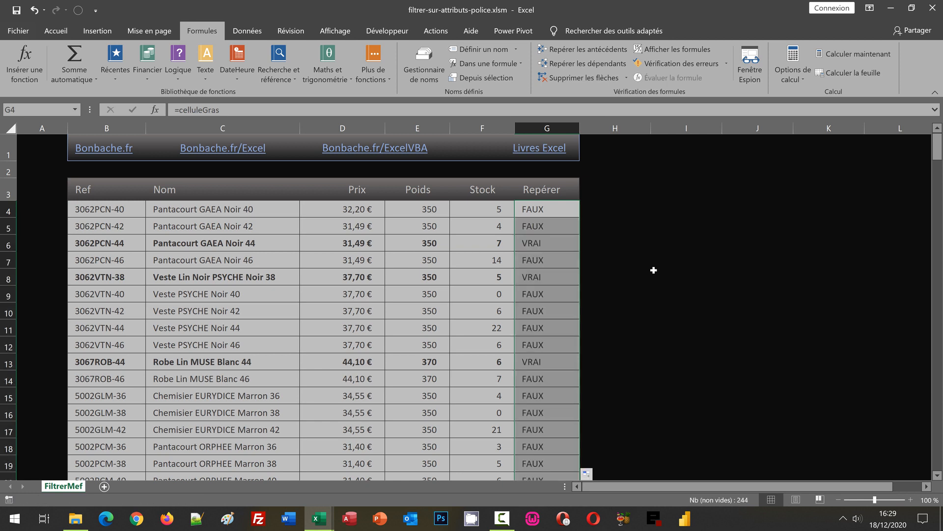
left_click(634, 244)
left_click(548, 243)
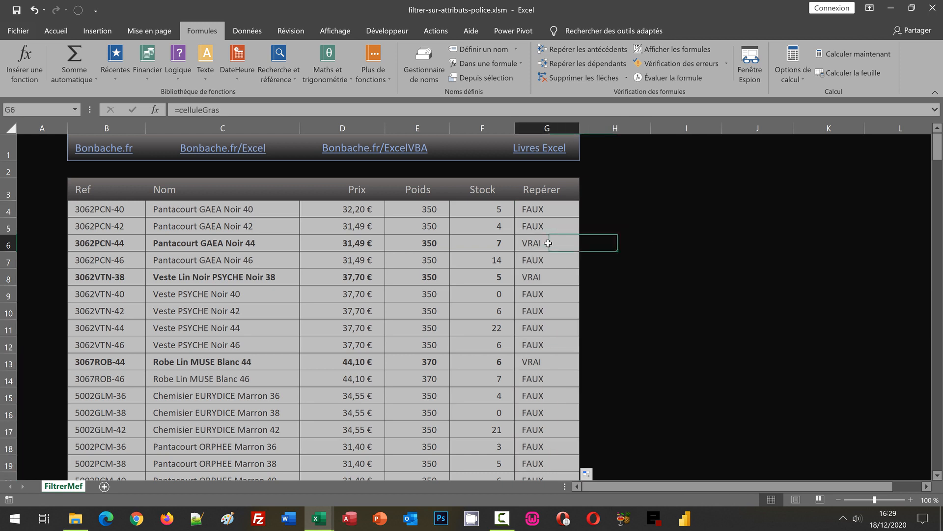
left_click(540, 278)
left_click(538, 362)
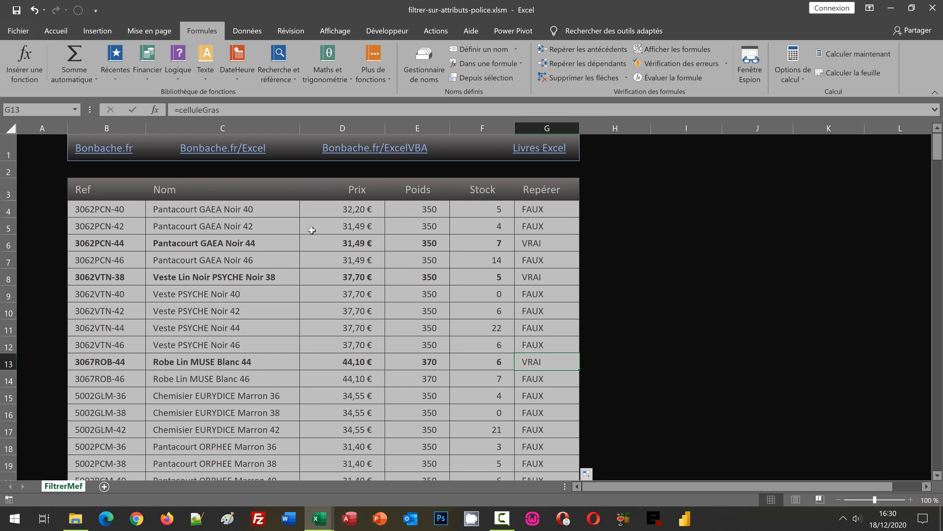
Add filters to the product table and exclude FAUX in the Repérer column to show only VRAI rows
left_click(250, 228)
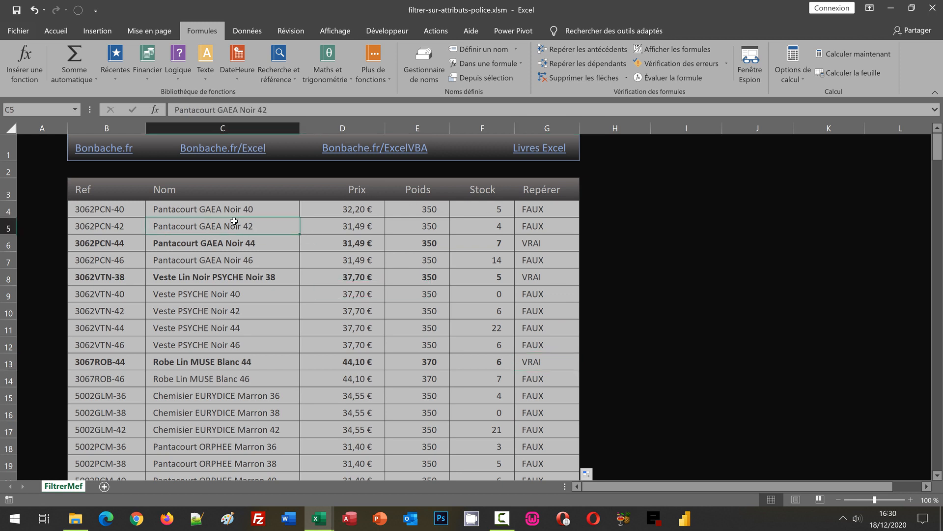
left_click(260, 34)
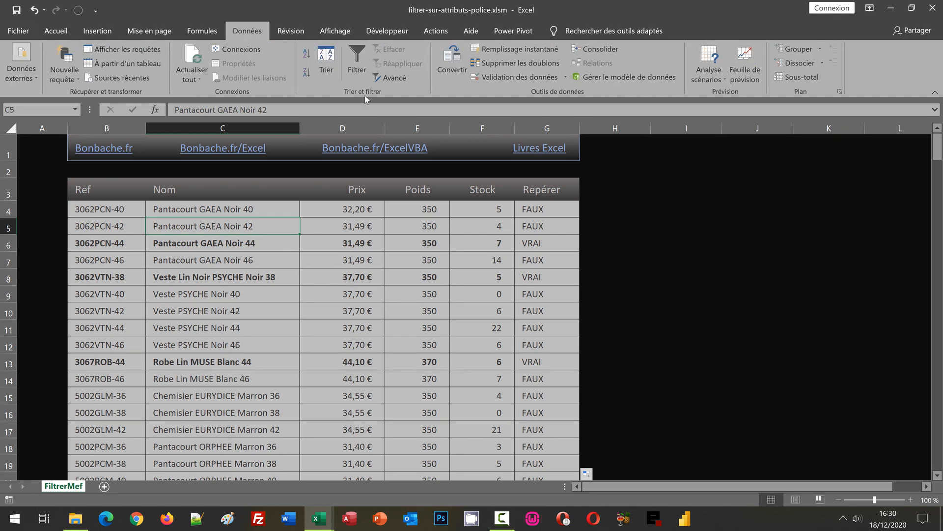
left_click(355, 57)
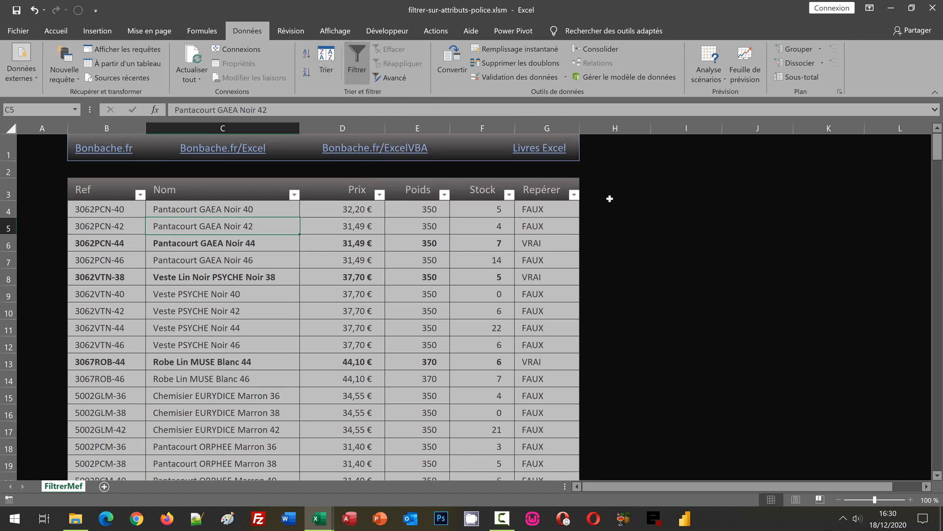
left_click(575, 194)
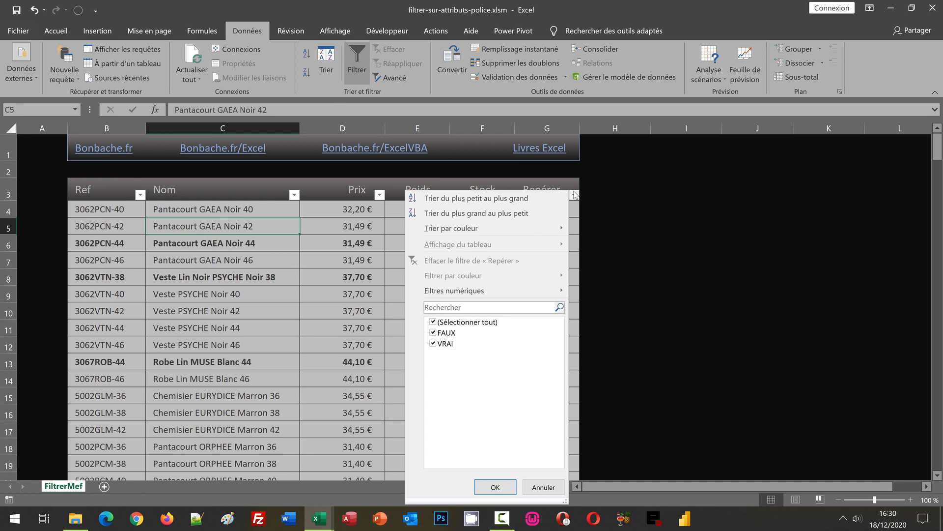
left_click(433, 333)
left_click(495, 487)
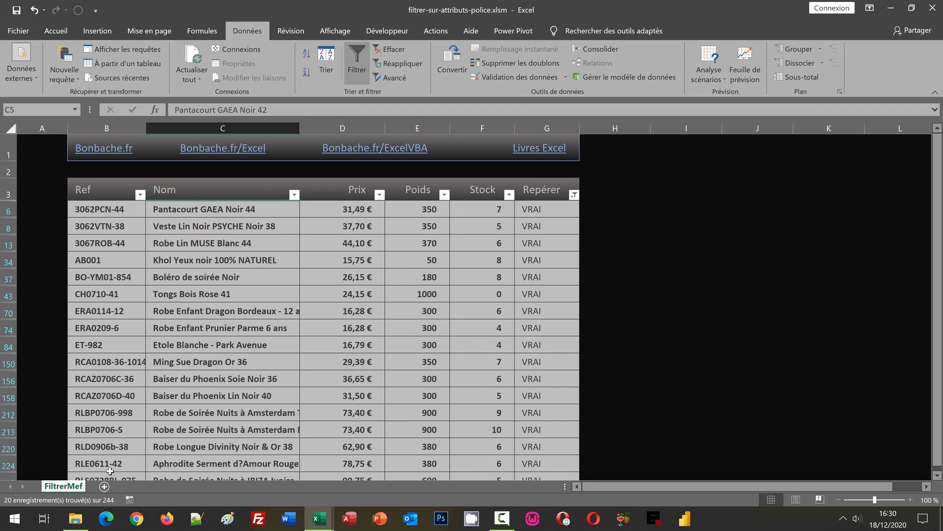
mouse_move(64, 501)
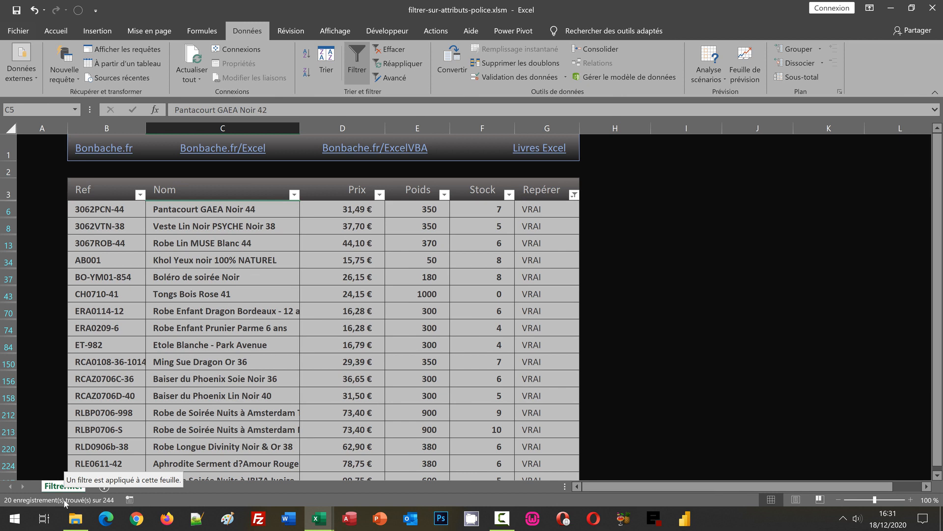
left_click(684, 278)
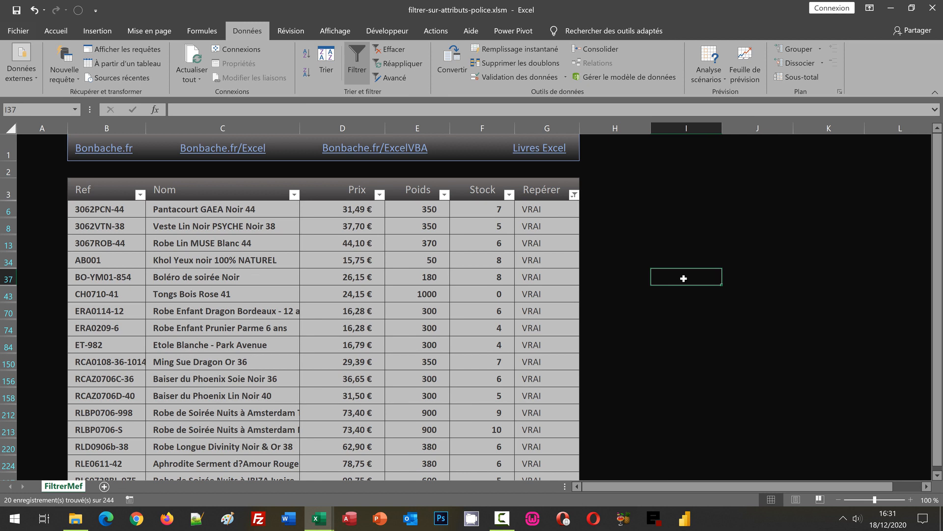
left_click(646, 243)
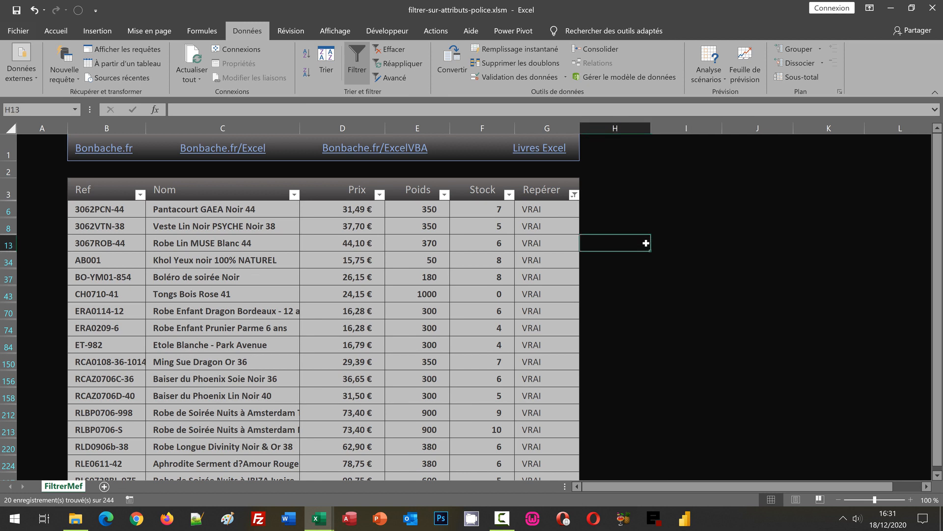